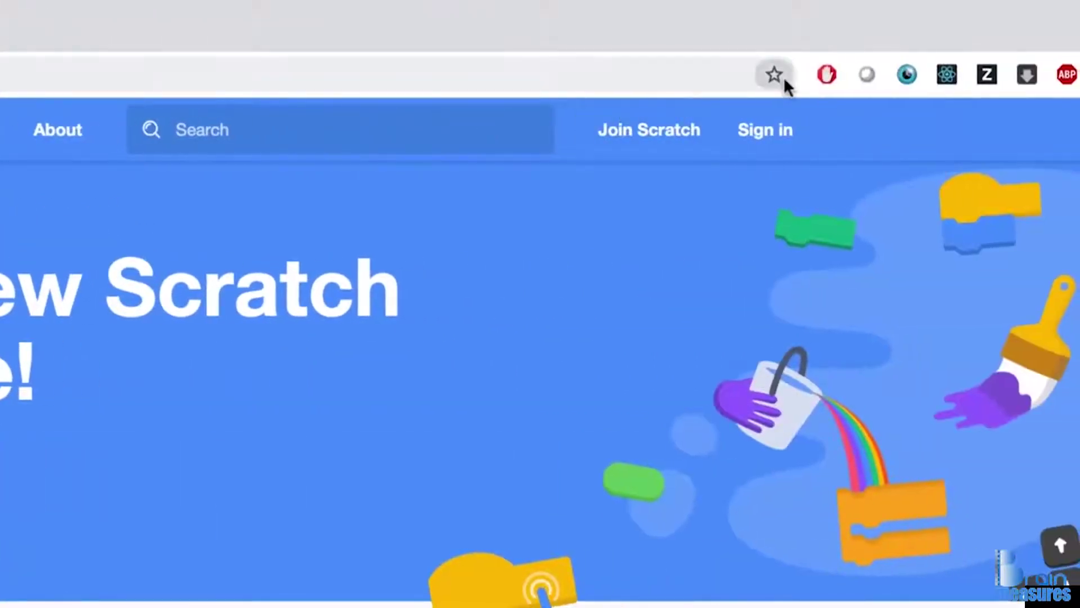
Bookmark the Scratch homepage in the Bookmarks Bar under the name "Scratch - Imagine, Program, Share"
click(776, 75)
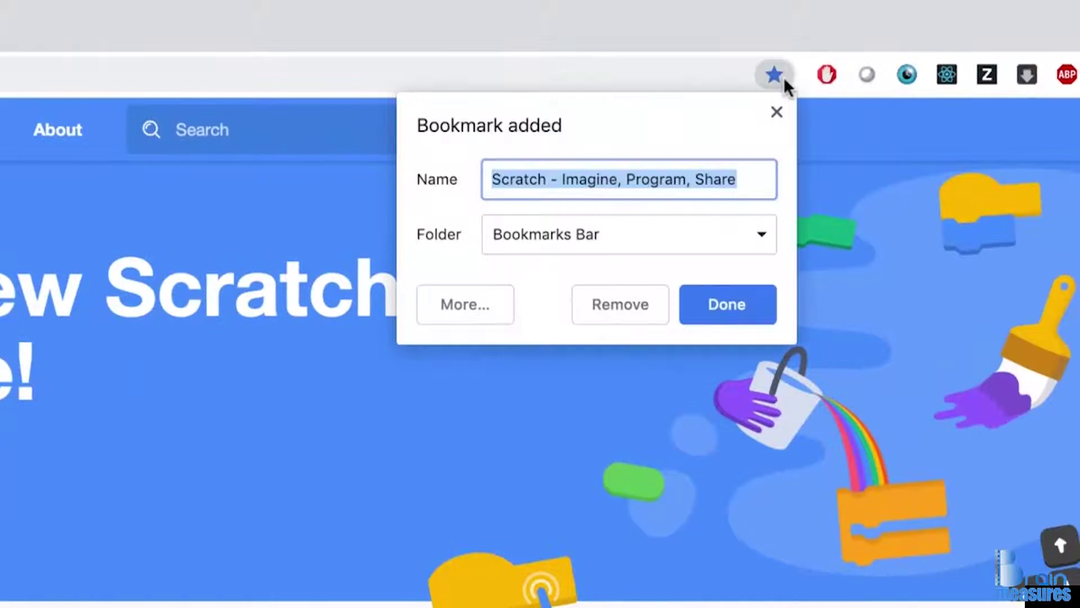
click(720, 303)
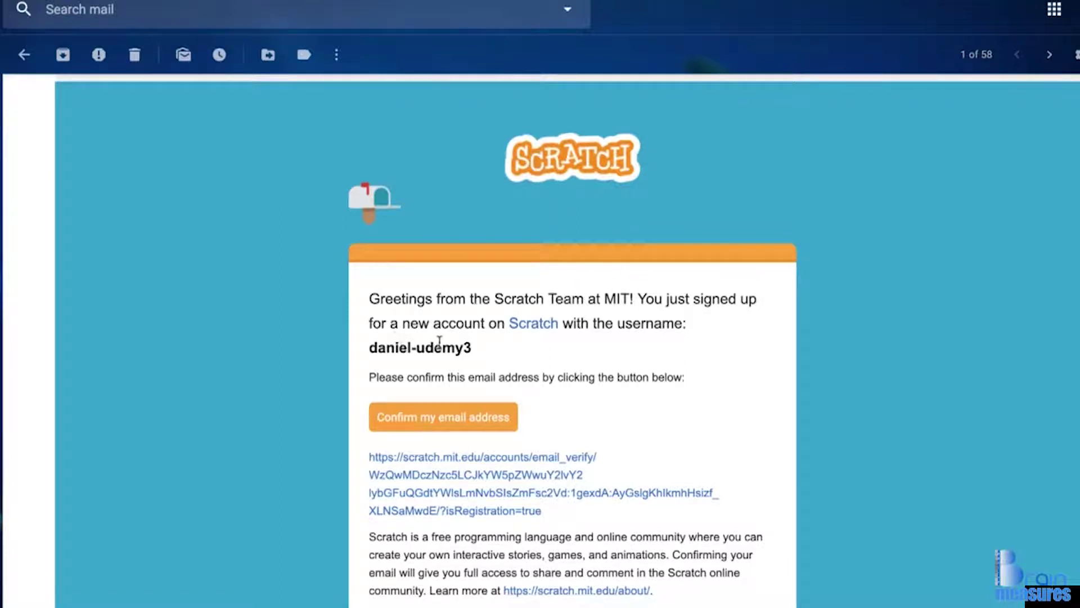
Confirm the new account's email address from the Scratch Team message and reload the Scratch homepage
drag(474, 349, 367, 355)
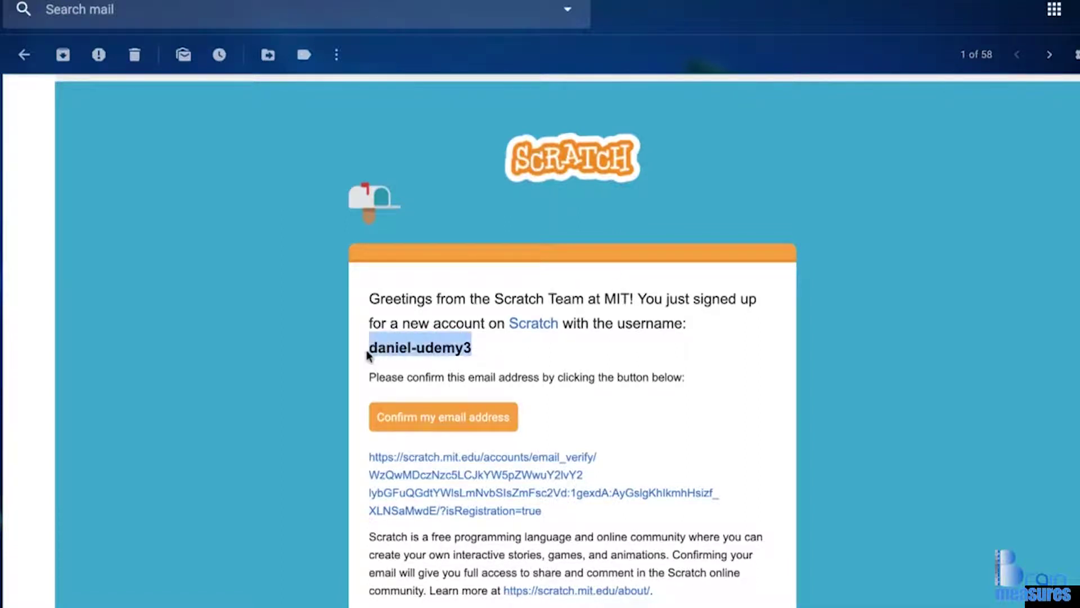
click(496, 362)
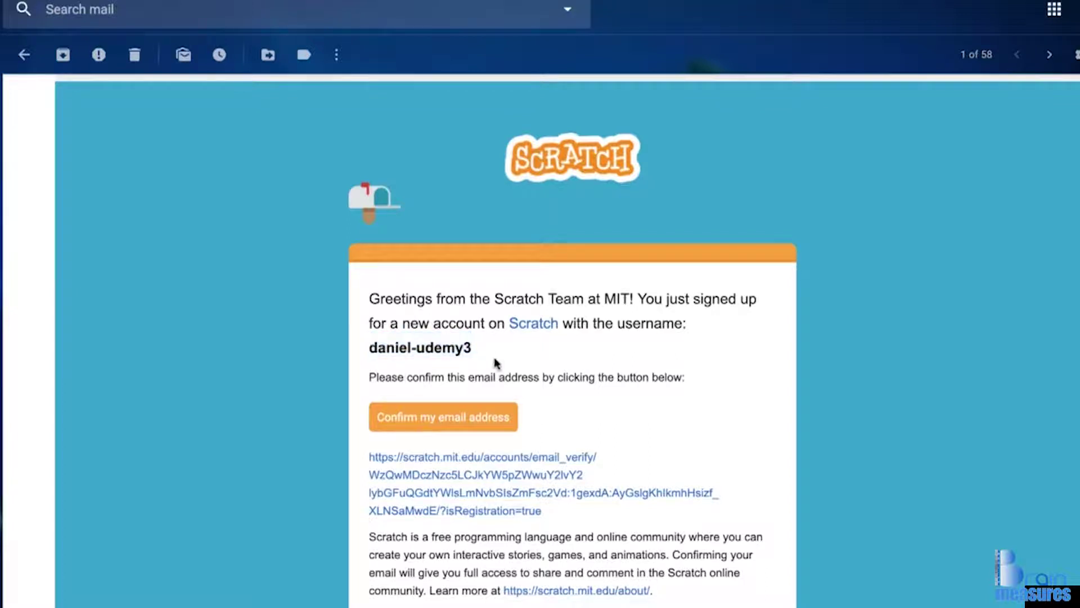
click(419, 423)
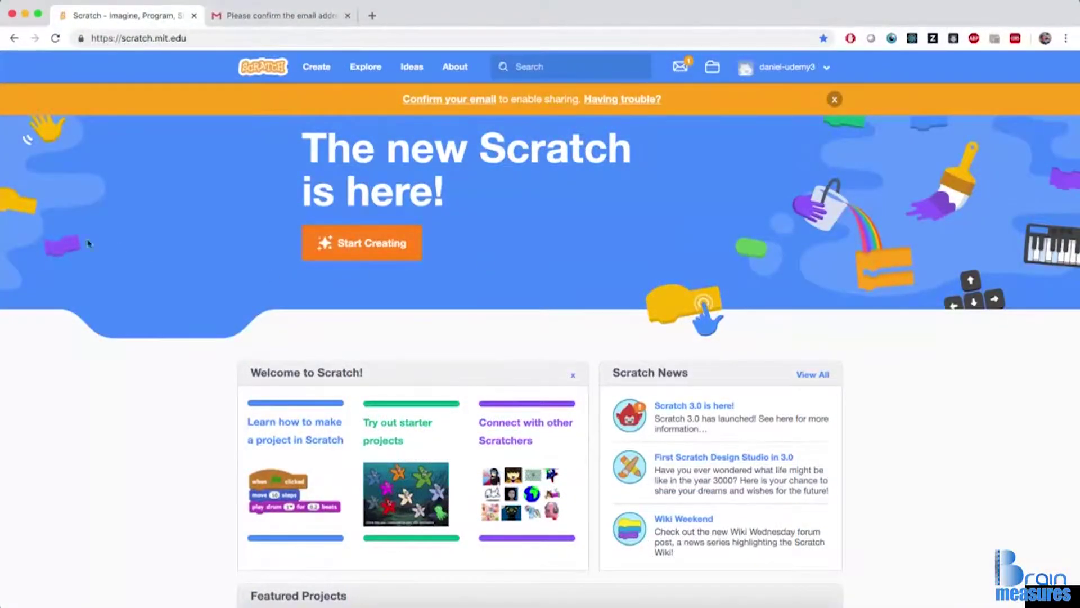
key(super+r)
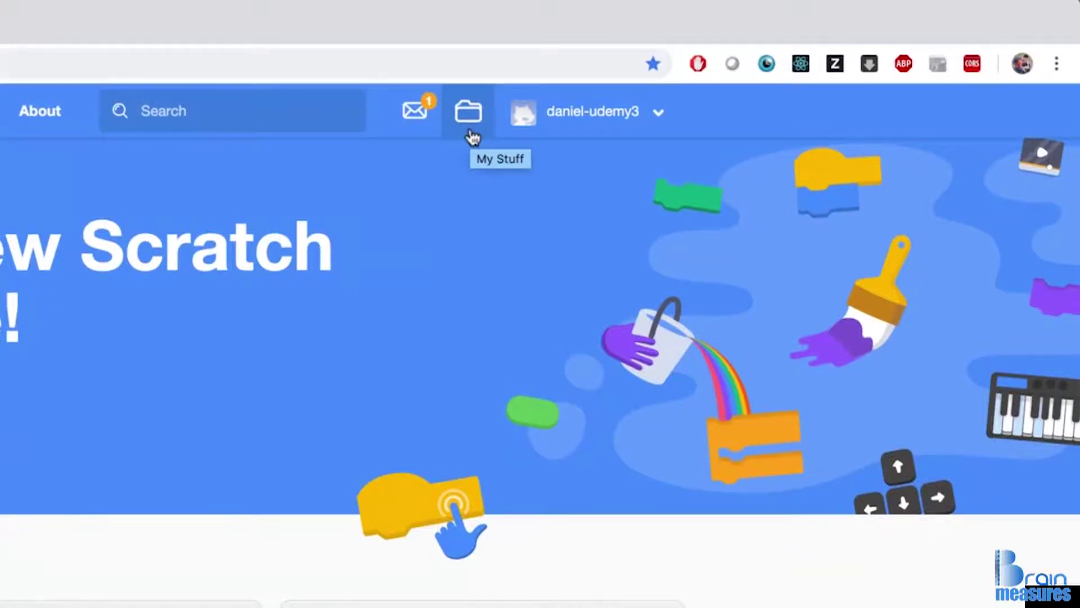
Create a new project from the My Stuff page
click(471, 136)
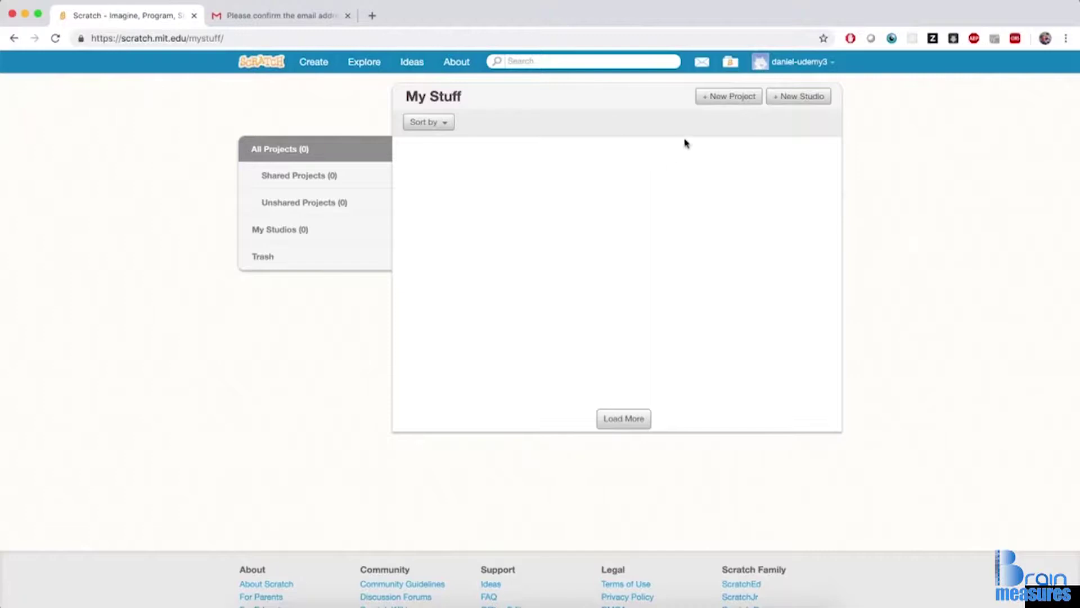
click(705, 101)
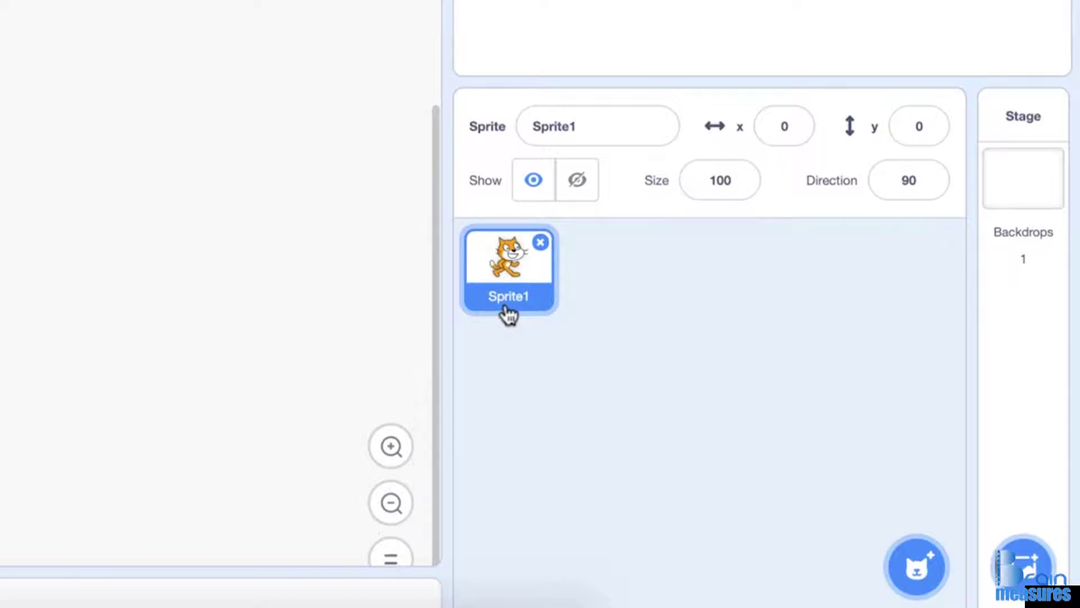
Examine the cat sprite's name, x and y position, visibility, size and direction settings, and the options for adding sprites and backdrops
drag(595, 127, 535, 125)
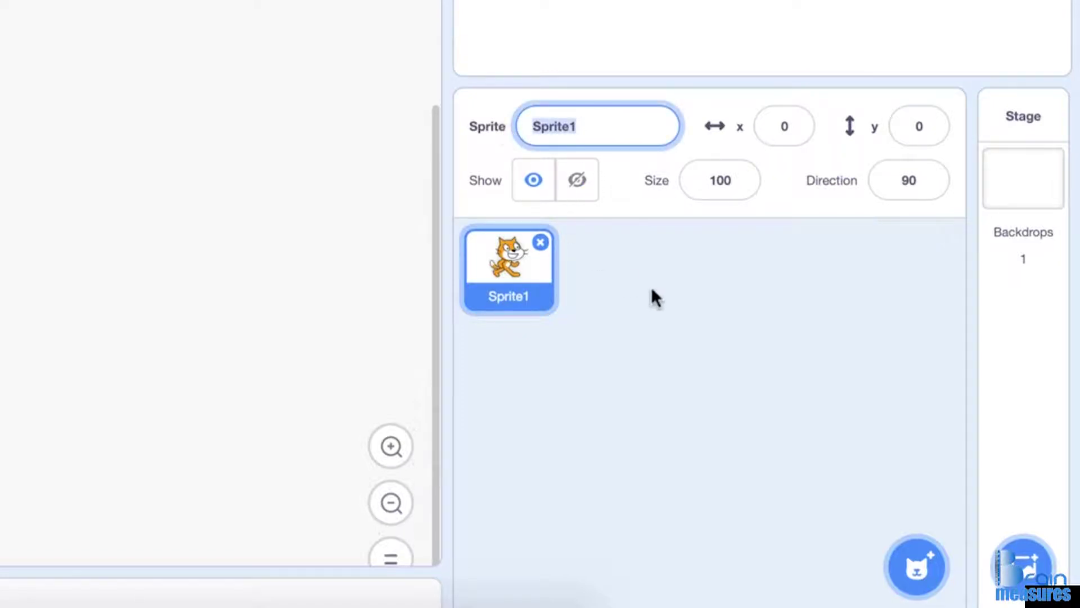
click(777, 126)
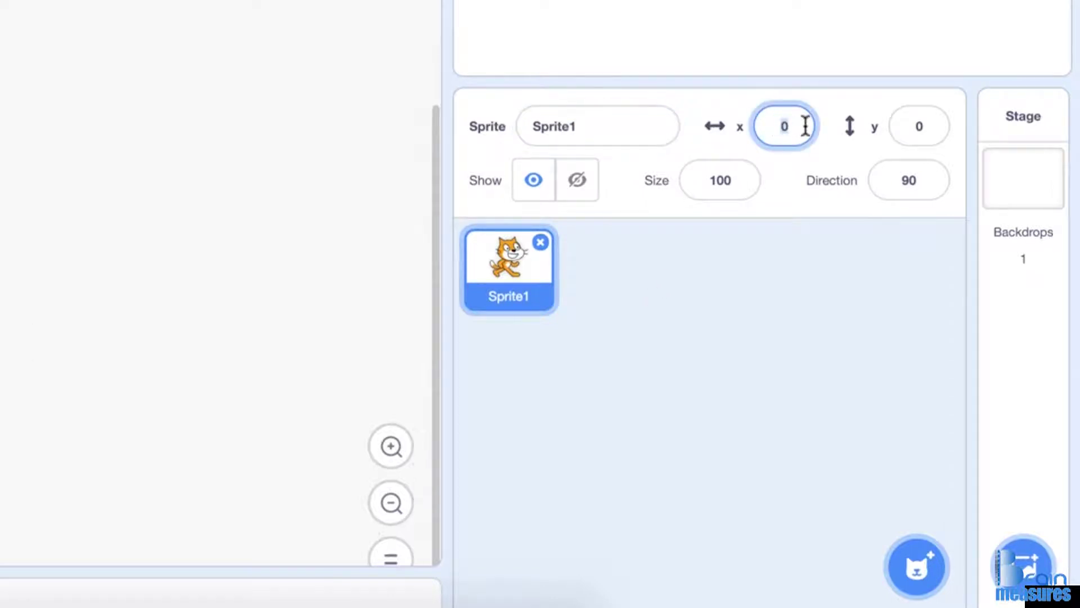
click(917, 121)
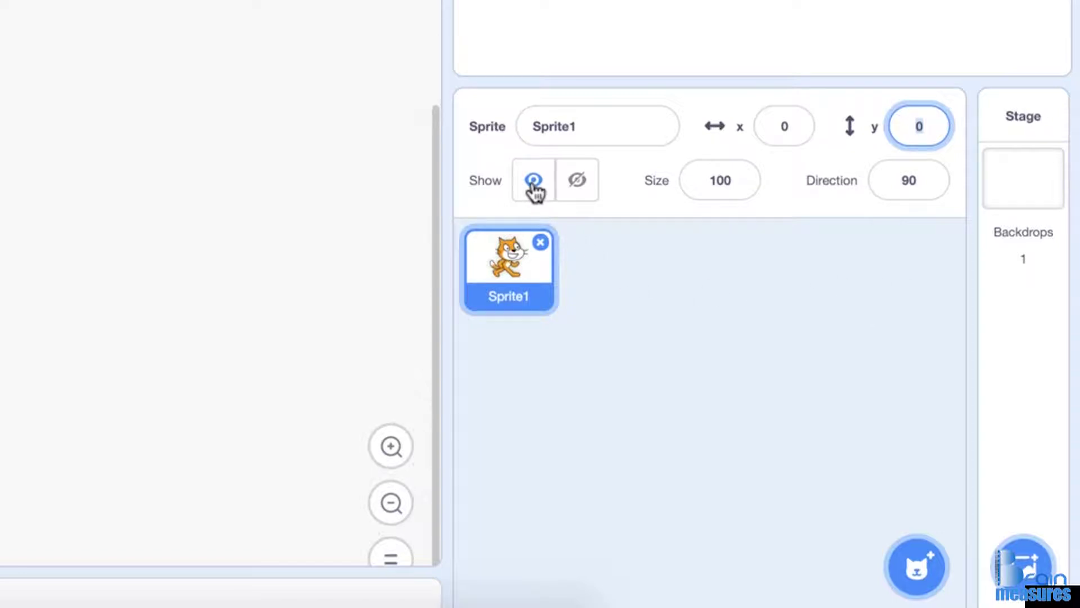
click(574, 191)
click(539, 186)
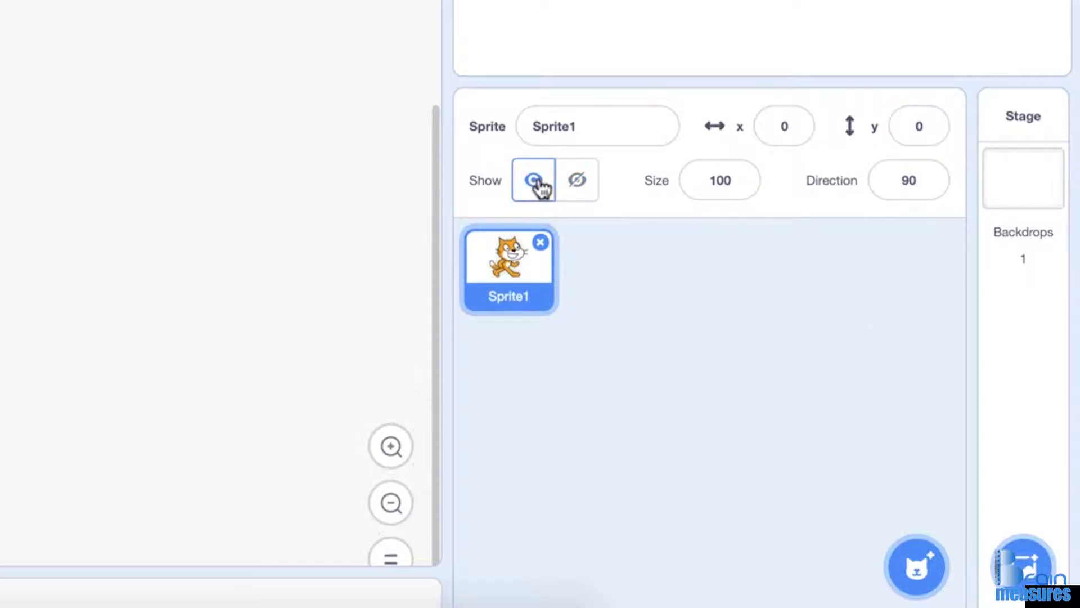
click(746, 185)
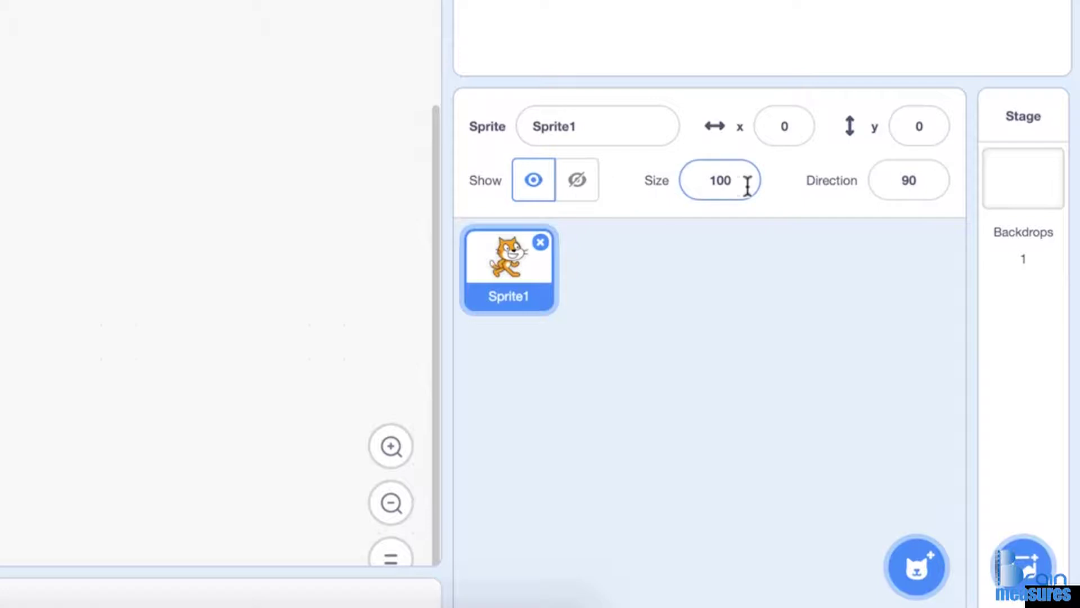
drag(740, 181, 709, 181)
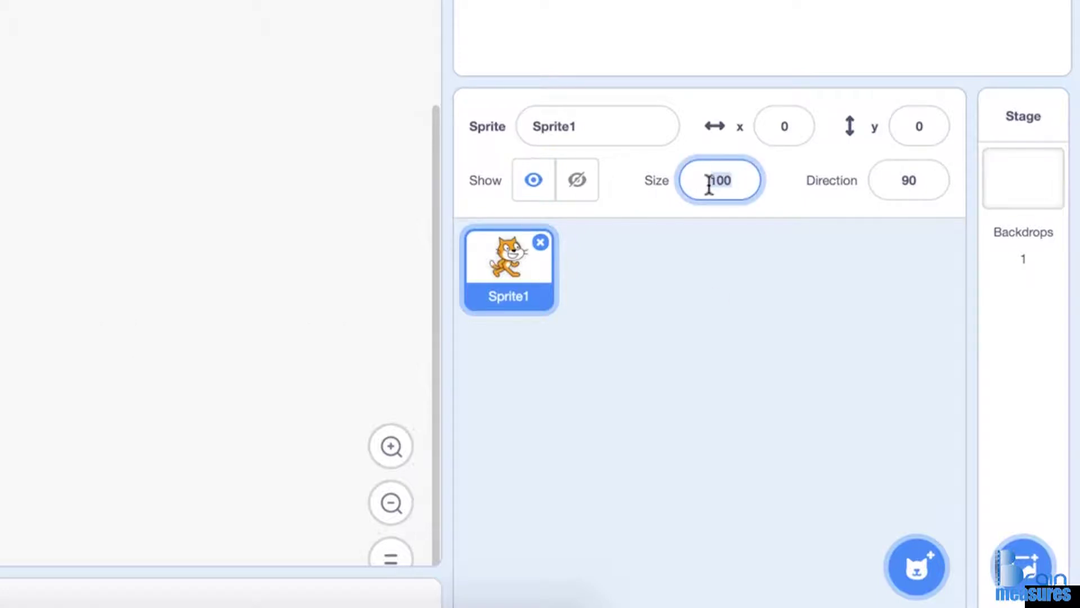
click(728, 248)
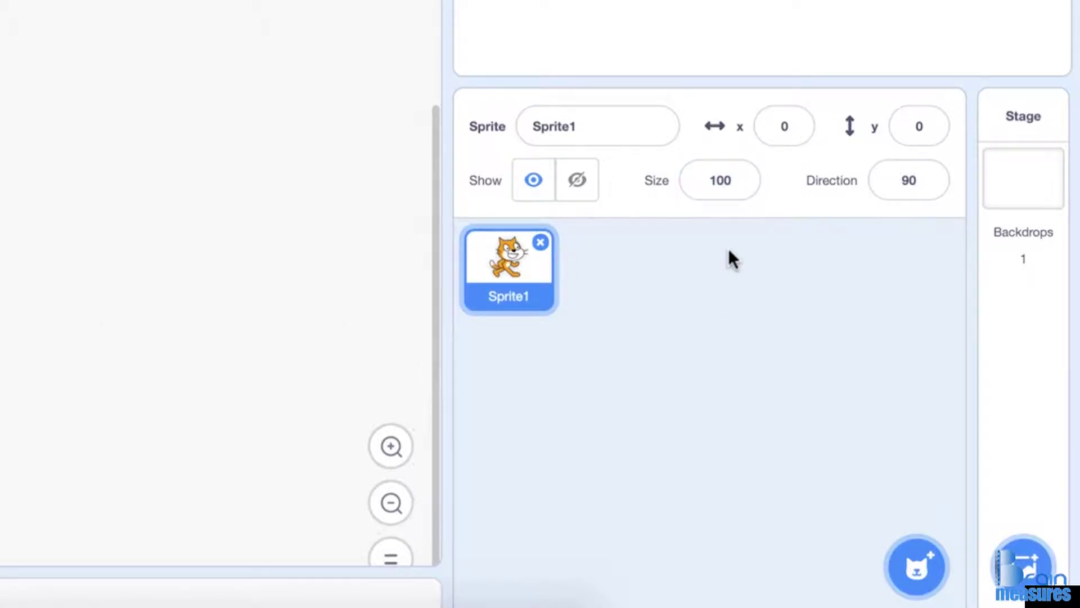
click(832, 195)
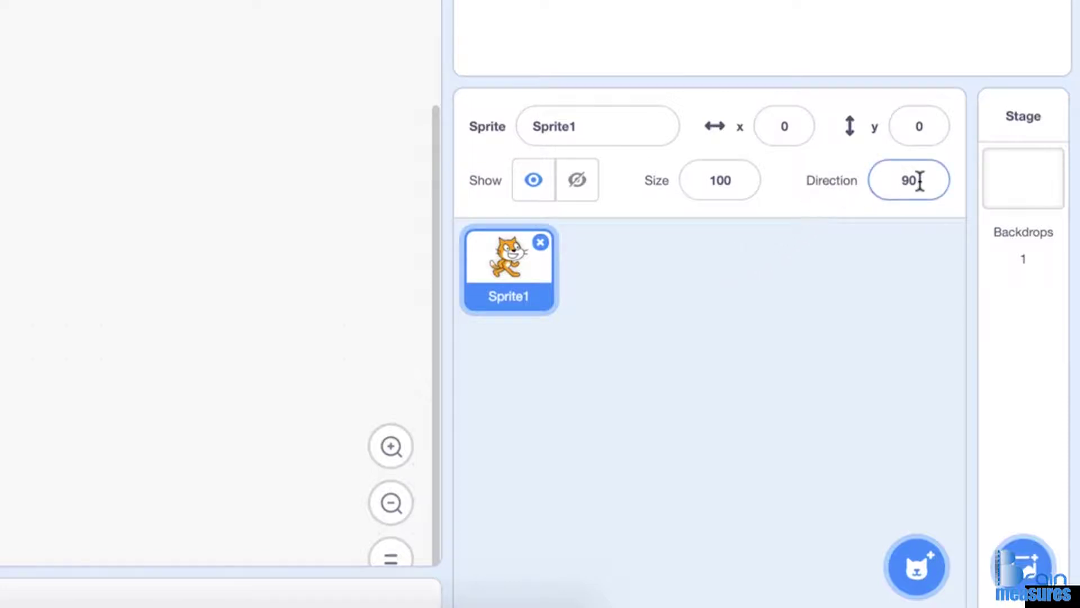
click(928, 212)
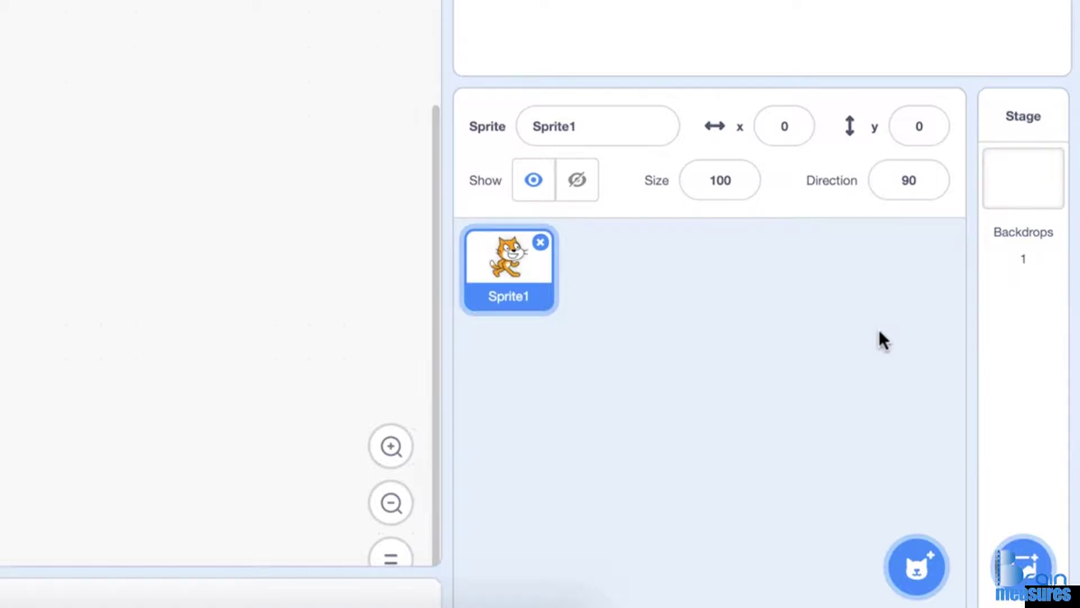
mouse_move(916, 568)
mouse_move(1023, 565)
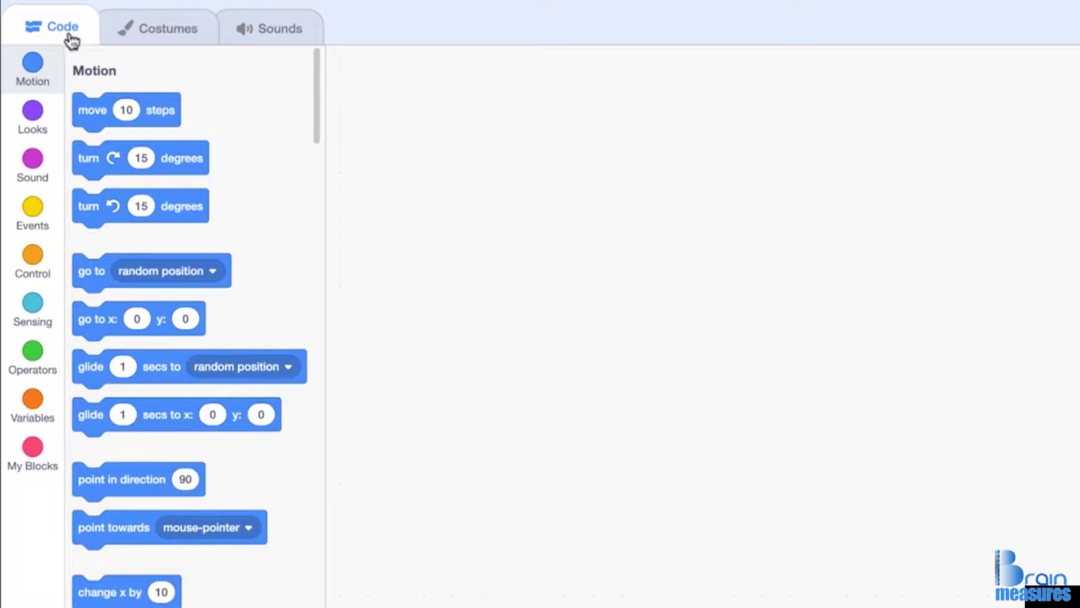
Look through the code block categories from Motion to Operators and return to the Motion blocks
scroll(194, 88, down, 10)
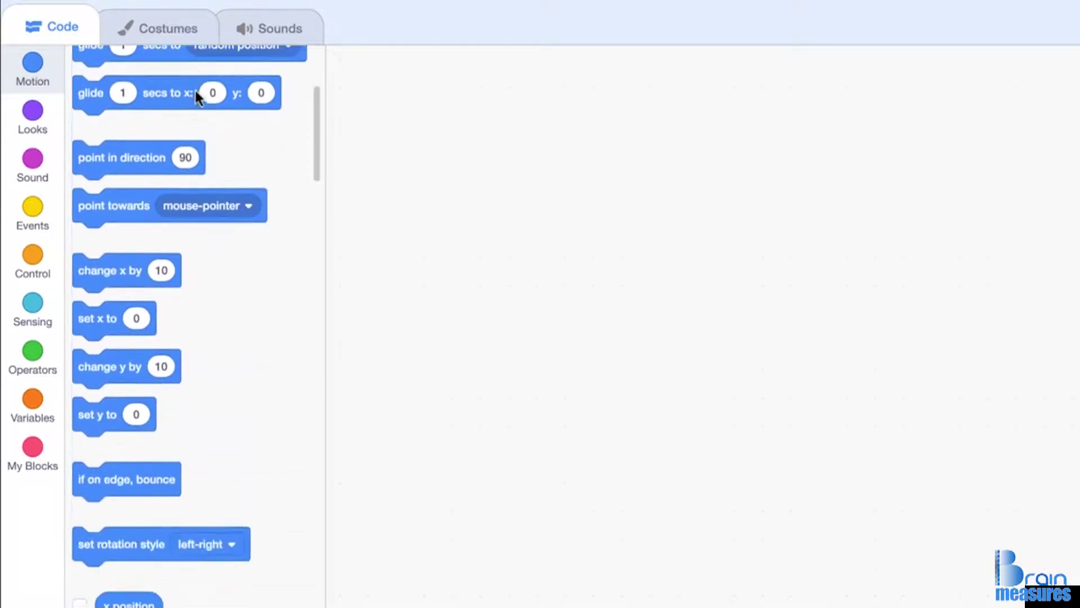
scroll(195, 93, down, 6)
scroll(195, 93, up, 10)
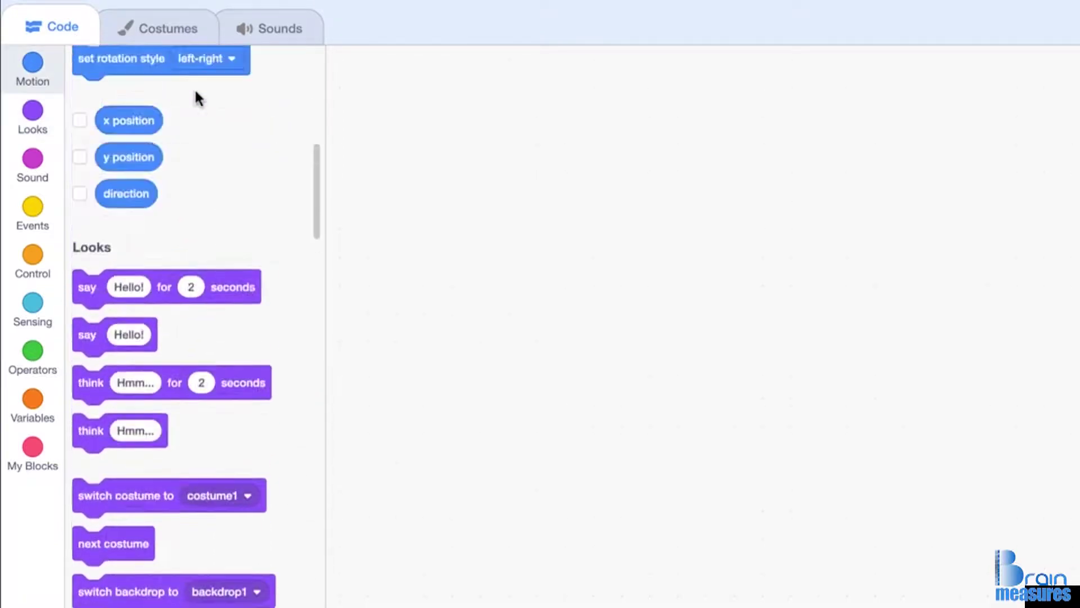
scroll(195, 93, up, 4)
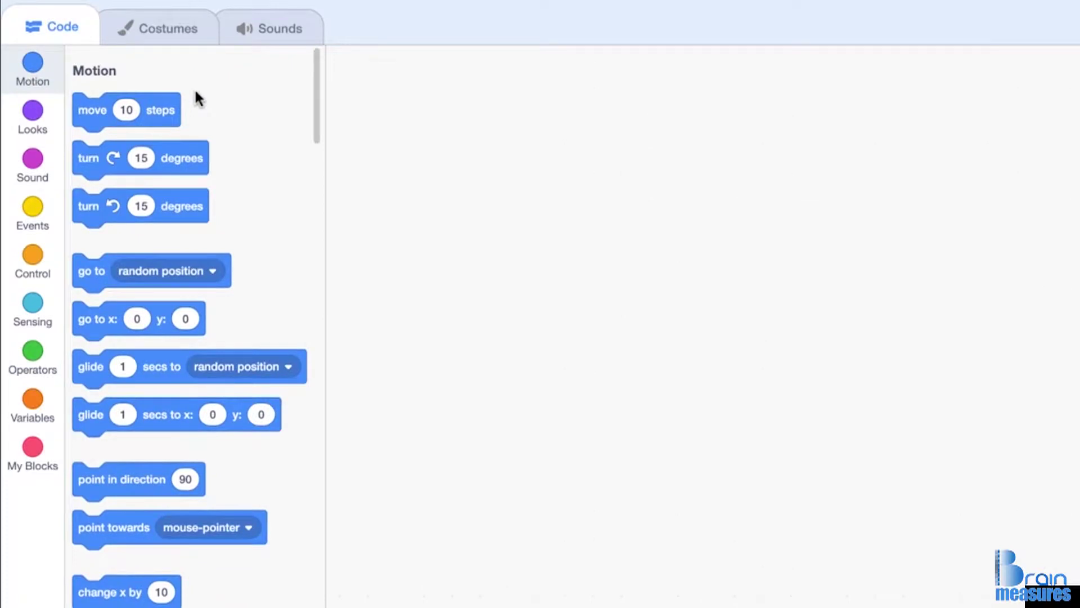
click(32, 112)
click(33, 164)
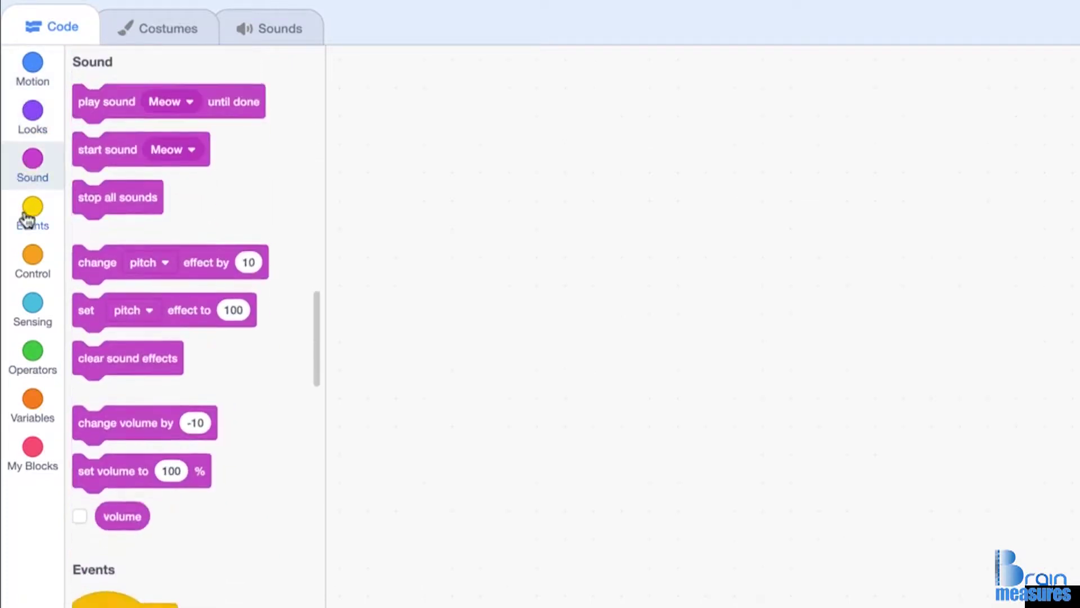
click(28, 216)
click(30, 267)
click(29, 313)
click(33, 373)
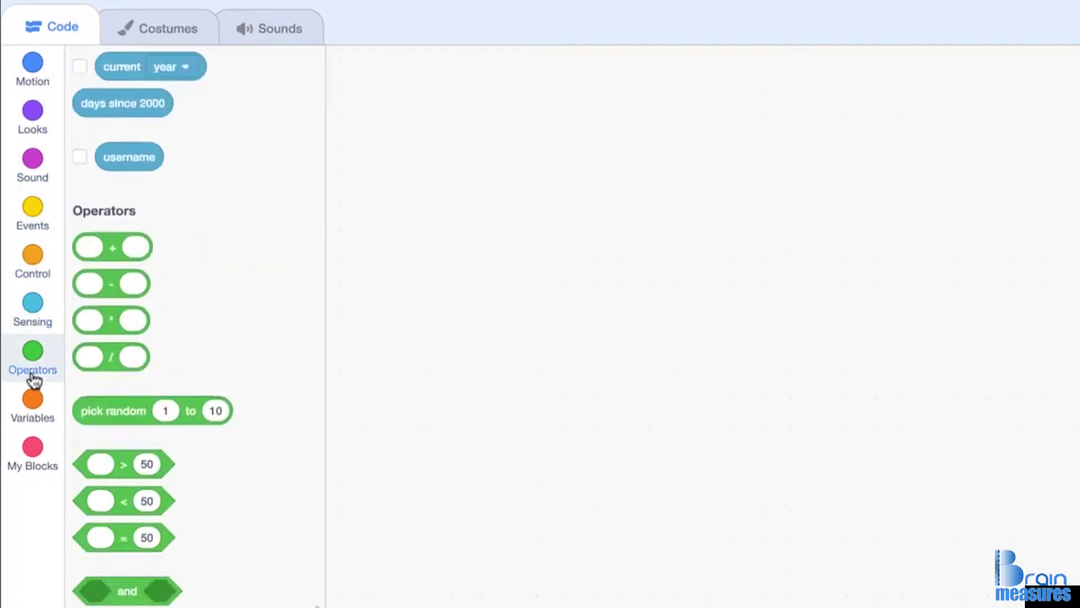
scroll(191, 366, up, 15)
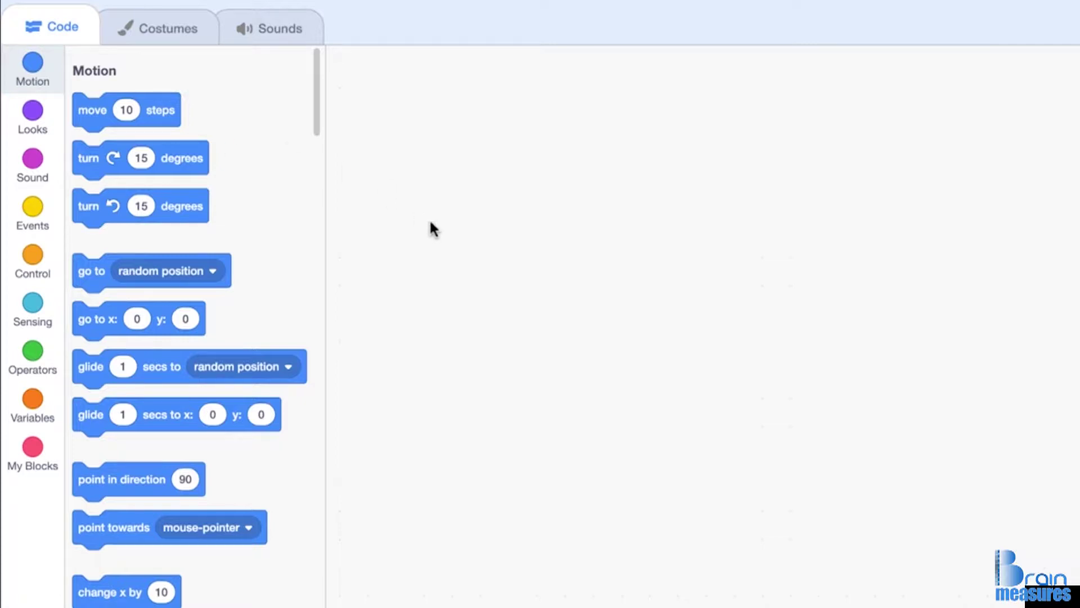
Compare the cat sprite's two costumes, costume1 and costume2, leaving costume1 selected
click(195, 29)
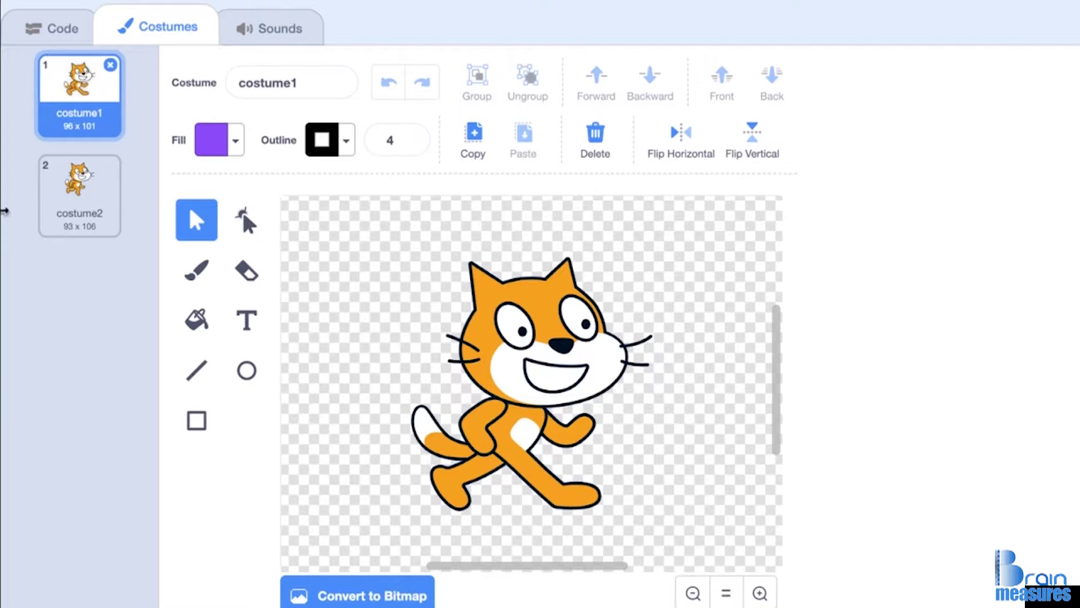
click(56, 204)
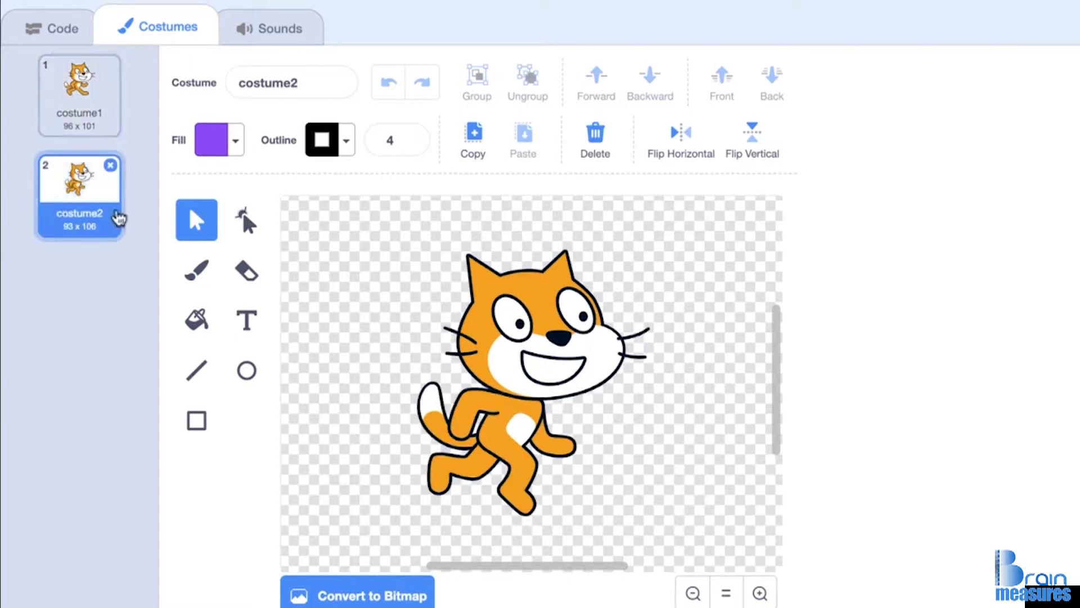
click(67, 114)
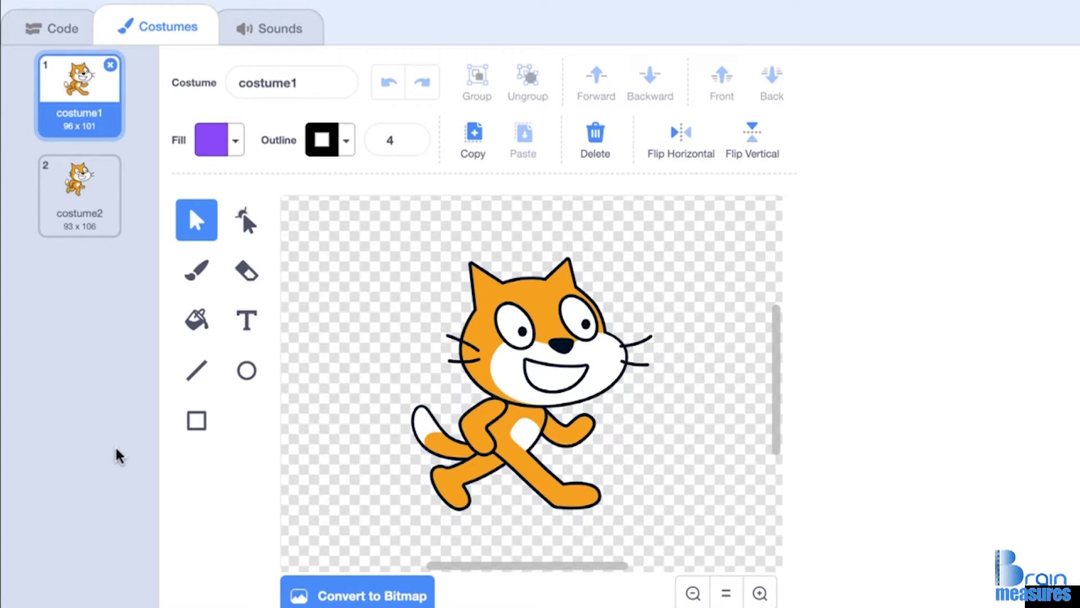
Play the sprite's Meow sound and return to the code workspace
click(258, 28)
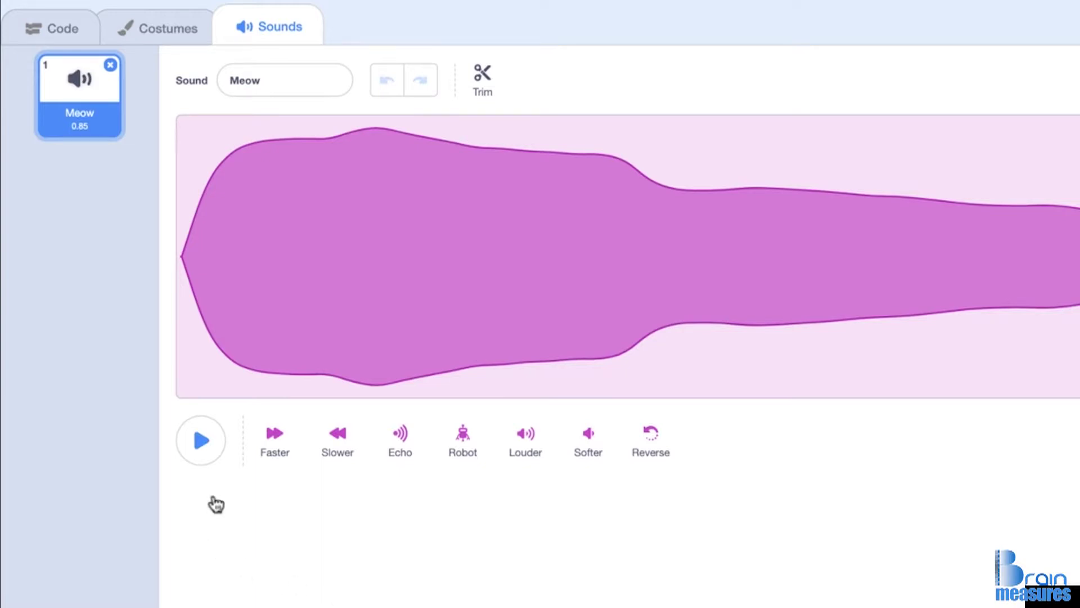
click(201, 440)
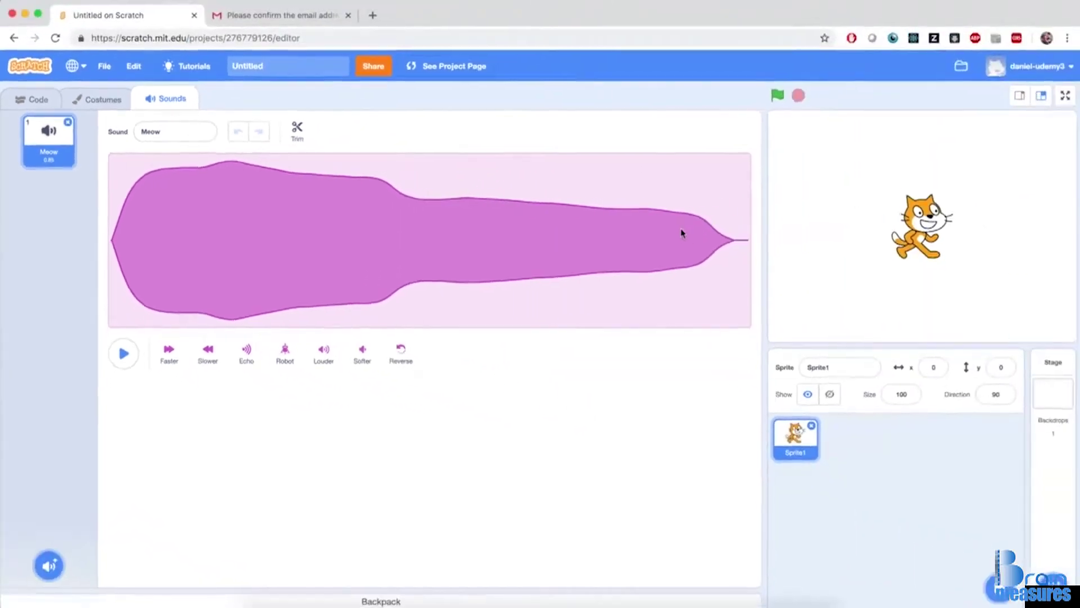
click(42, 103)
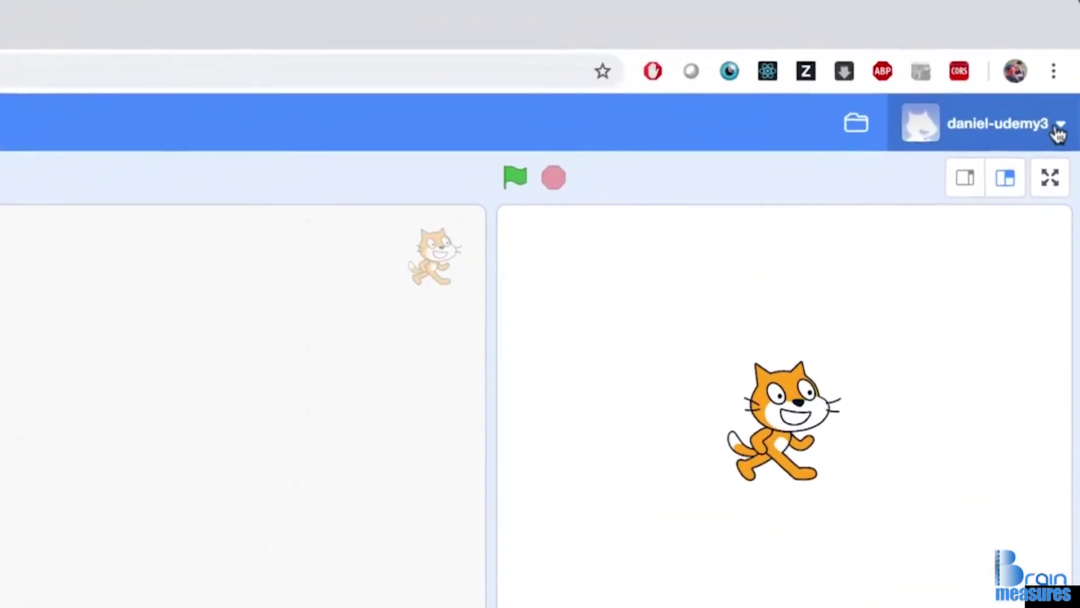
Check the options available for the signed-in account and close the list
click(1060, 133)
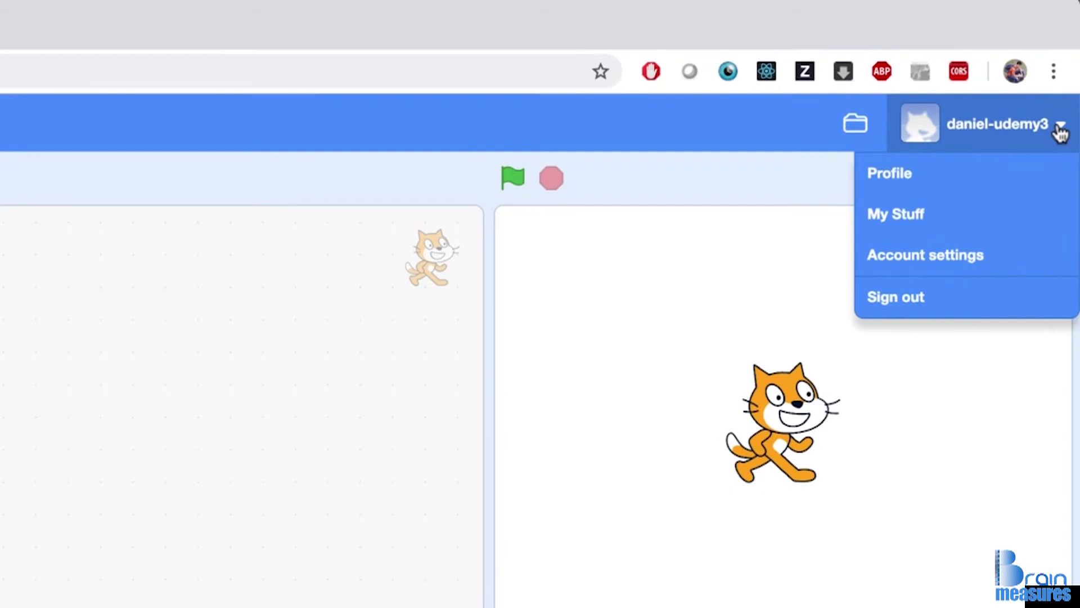
click(767, 115)
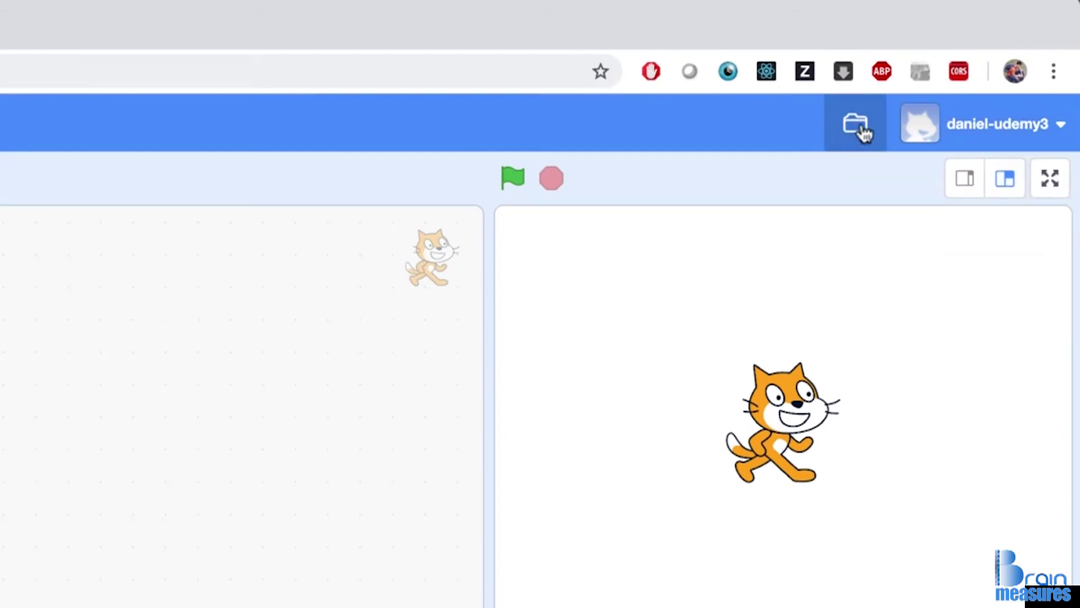